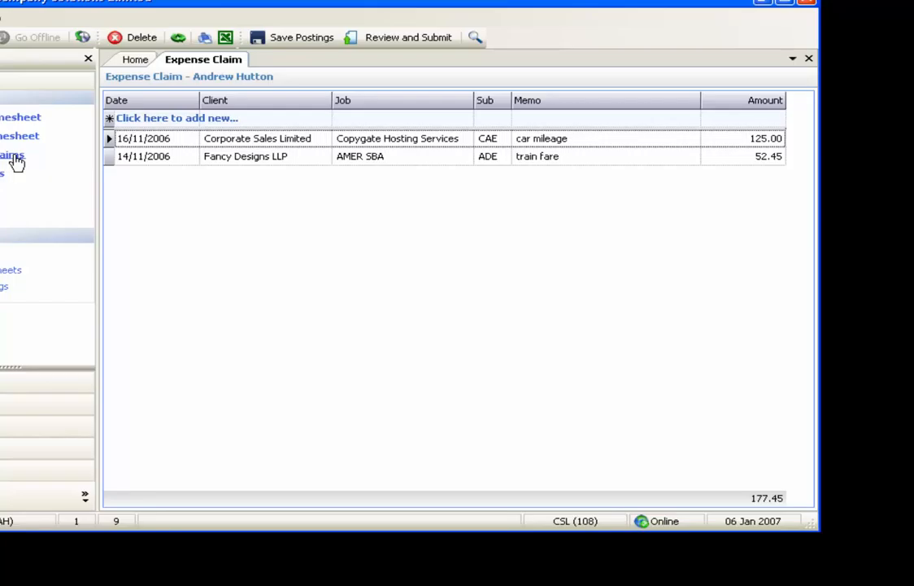
Step: Start a new expense claim entry dated 18/11/2006
{"action": "left_click", "coordinate": [192, 120]}
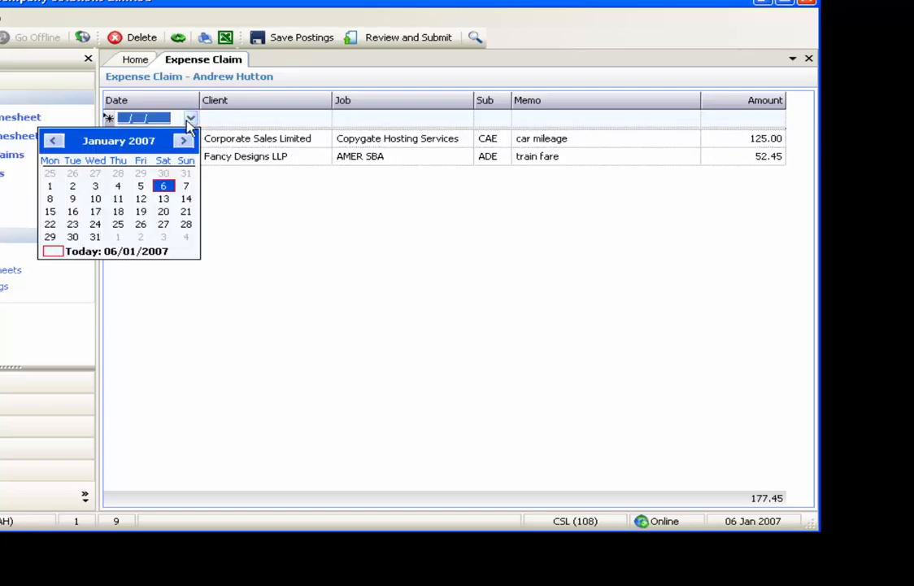
{"action": "left_click", "coordinate": [51, 141]}
{"action": "left_click", "coordinate": [51, 142]}
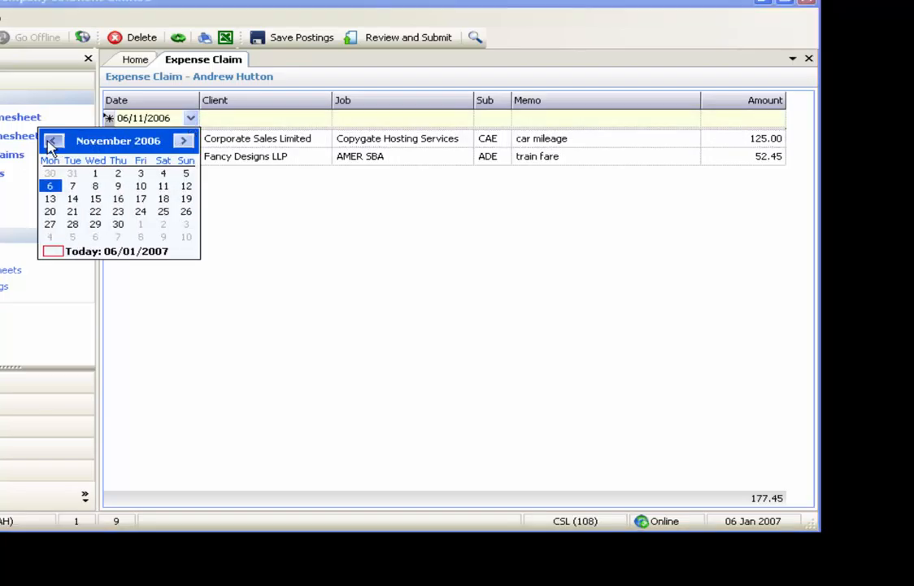
{"action": "left_click", "coordinate": [162, 199]}
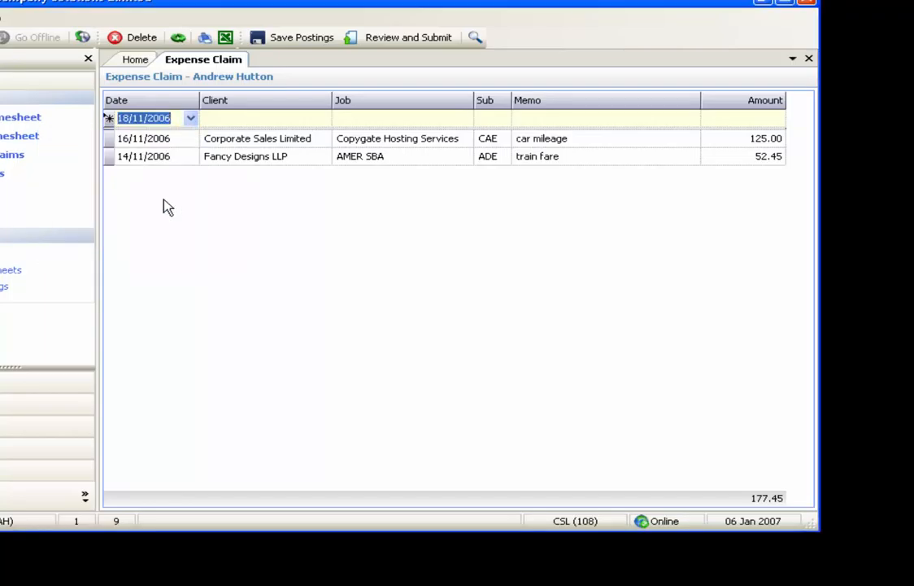
{"action": "key", "text": "Tab"}
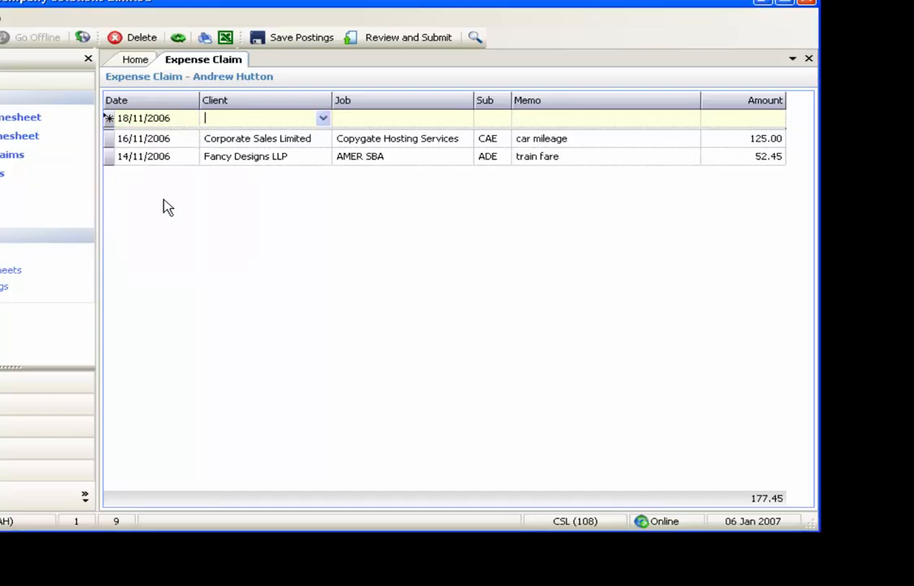
Step: Assign the new expense entry to client My New Client and job My New Job
{"action": "left_click", "coordinate": [322, 119]}
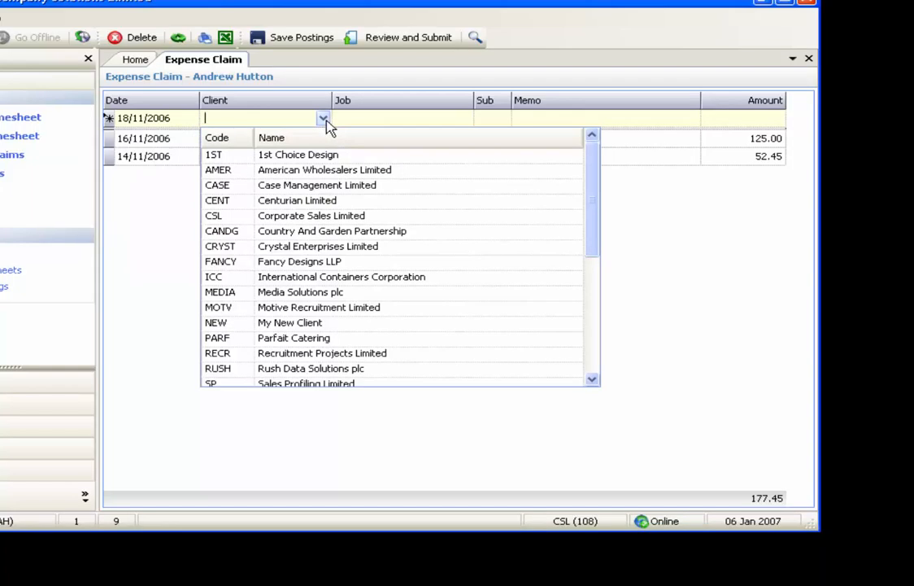
{"action": "left_click", "coordinate": [318, 322]}
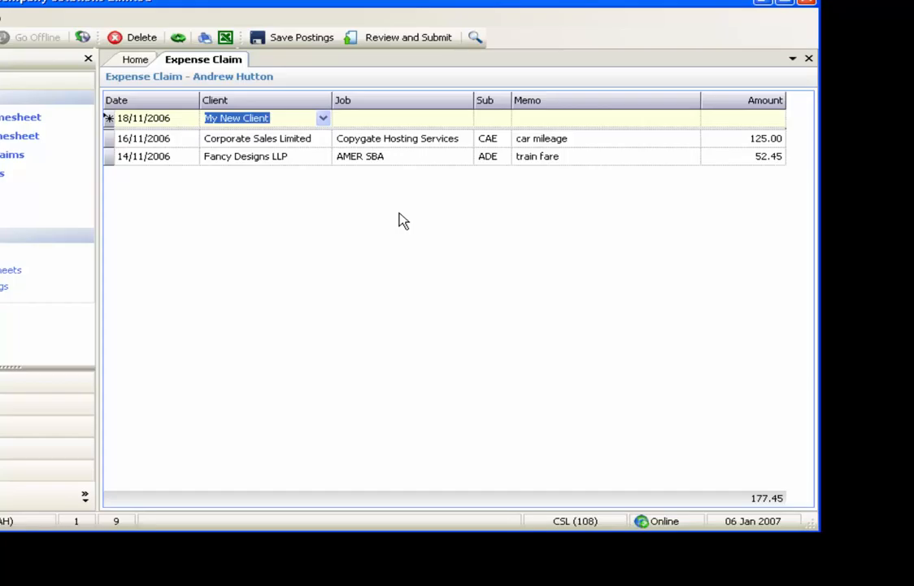
{"action": "key", "text": "Tab"}
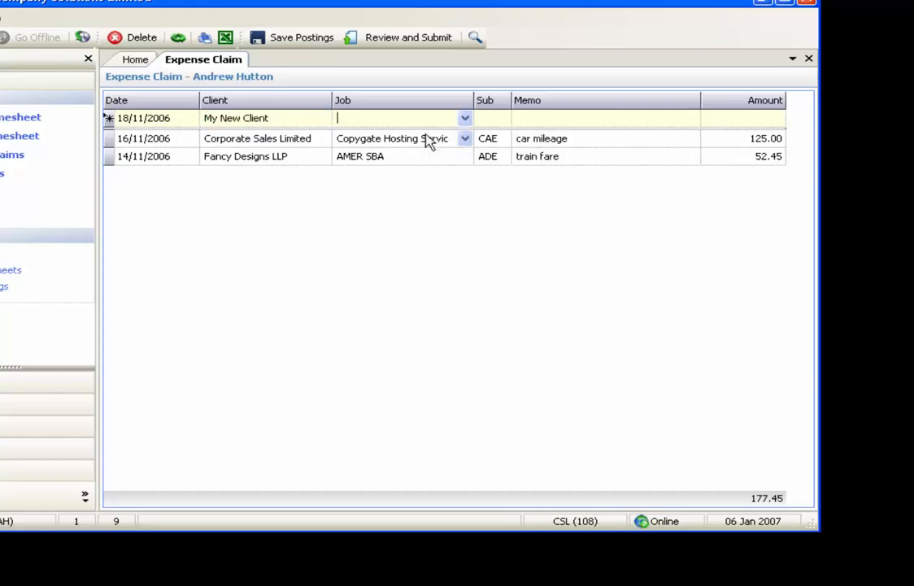
{"action": "left_click", "coordinate": [466, 119]}
{"action": "left_click", "coordinate": [449, 154]}
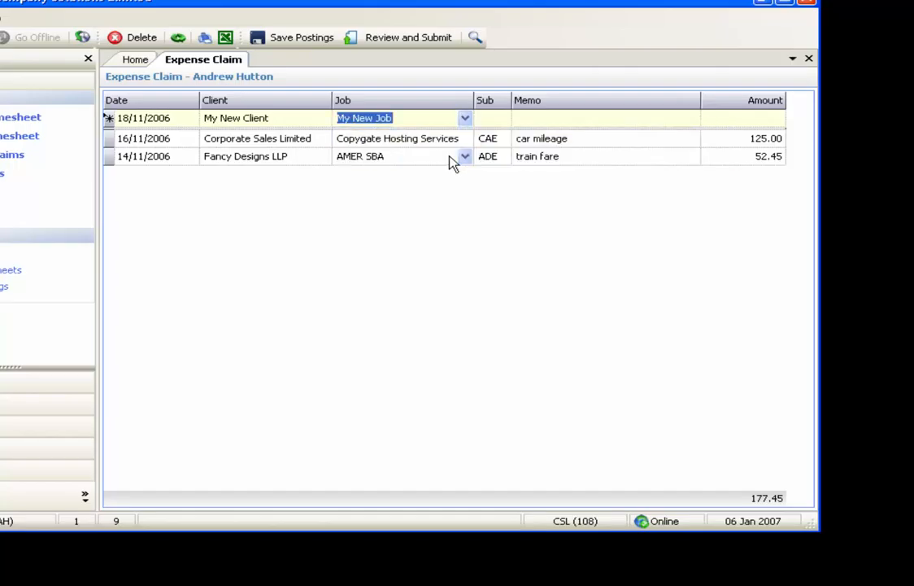
{"action": "key", "text": "Tab"}
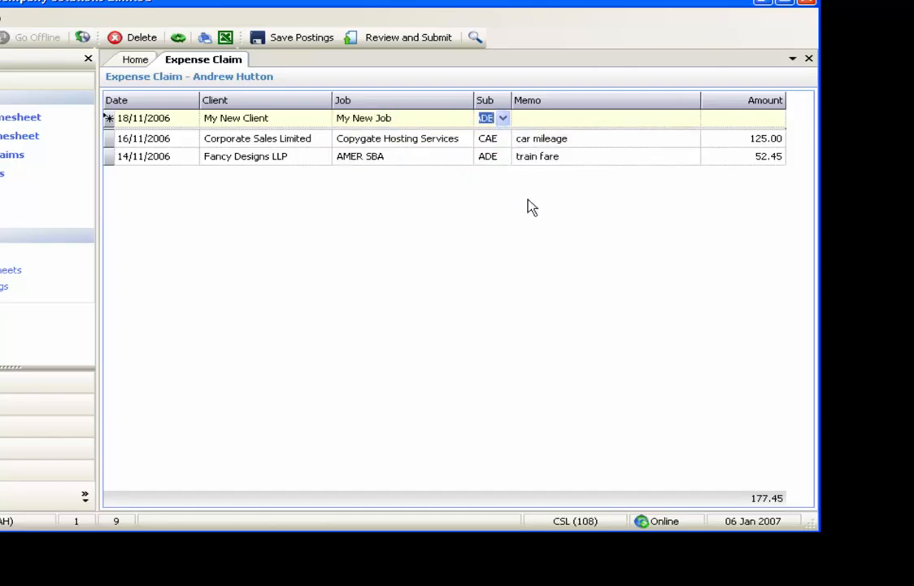
Step: Complete the expense entry with the memo "mileage to meeting" and an amount of 12.56, keeping the default sub code
{"action": "key", "text": "Tab"}
{"action": "type", "text": "mileag"}
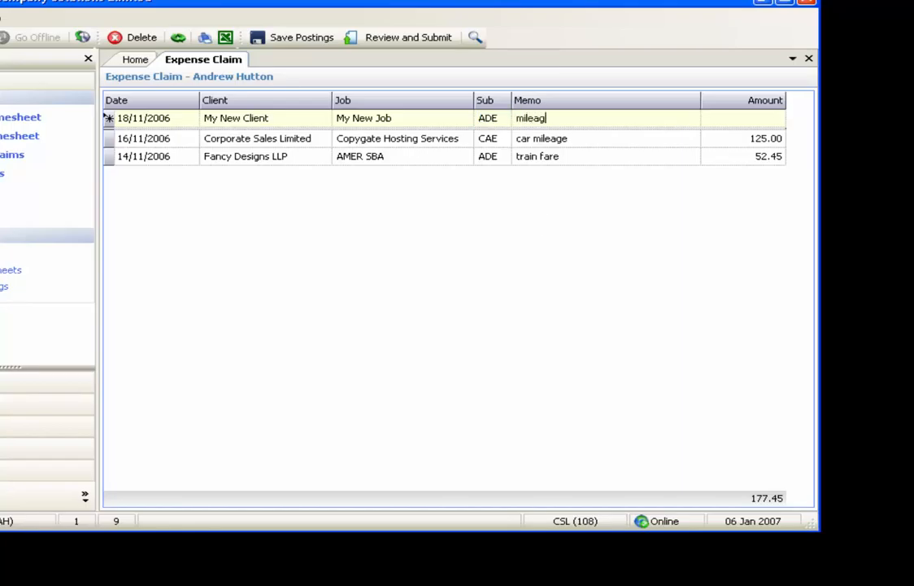
{"action": "type", "text": "e to meeting"}
{"action": "key", "text": "Tab"}
{"action": "type", "text": "12.56"}
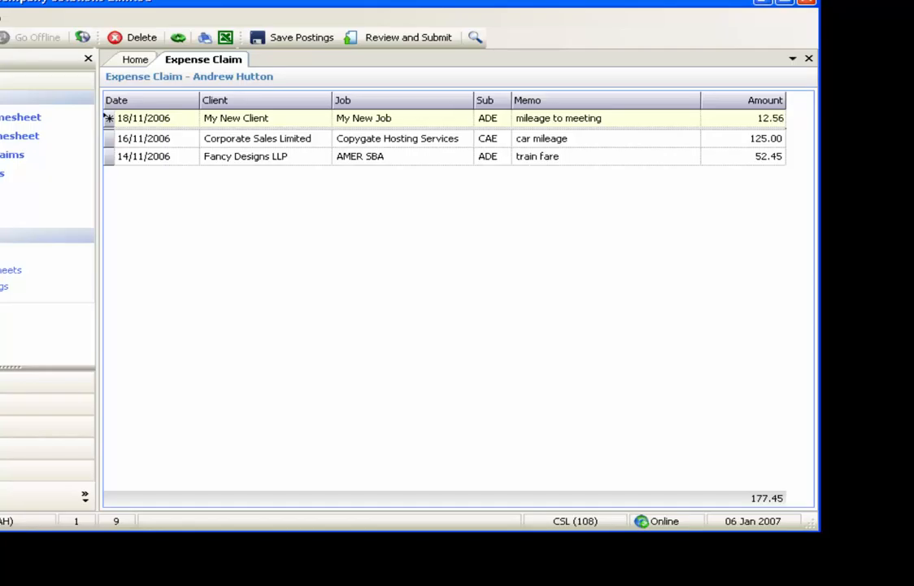
{"action": "key", "text": "Return"}
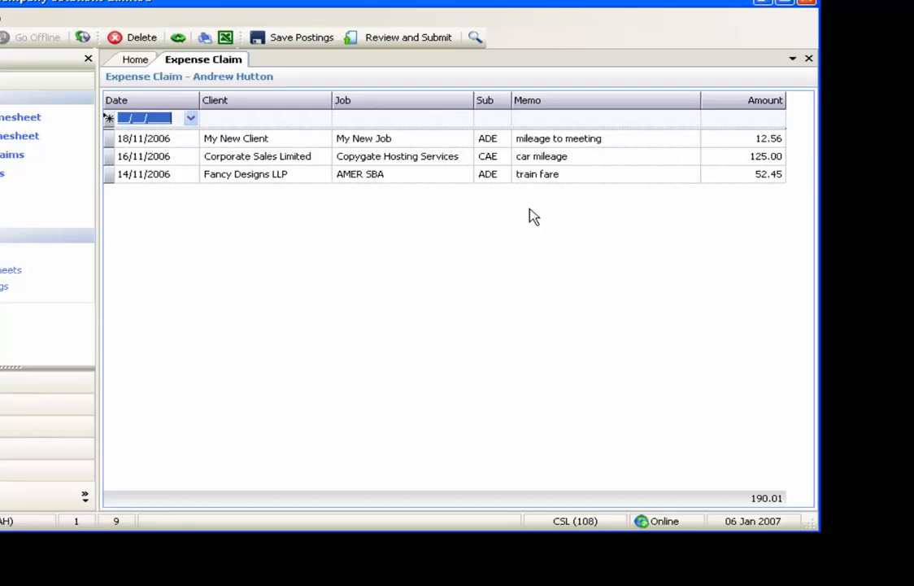
Step: Review the expense claim postings and submit them, confirming the submission
{"action": "left_click", "coordinate": [419, 40]}
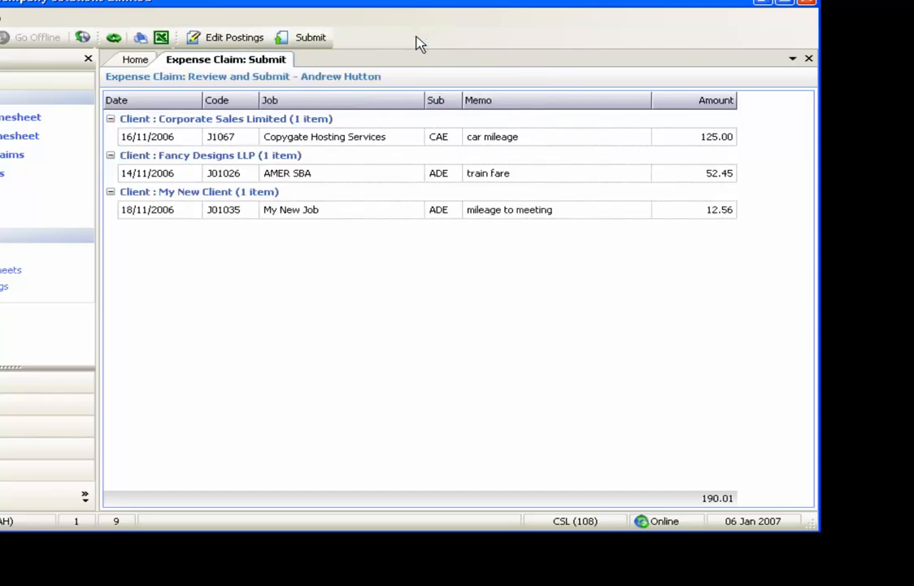
{"action": "left_click", "coordinate": [319, 41]}
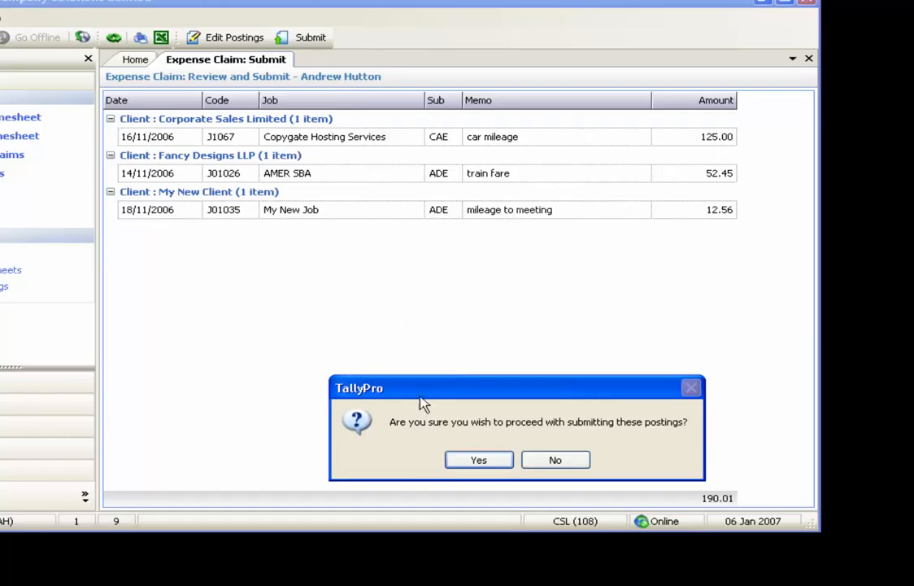
{"action": "left_click", "coordinate": [460, 462]}
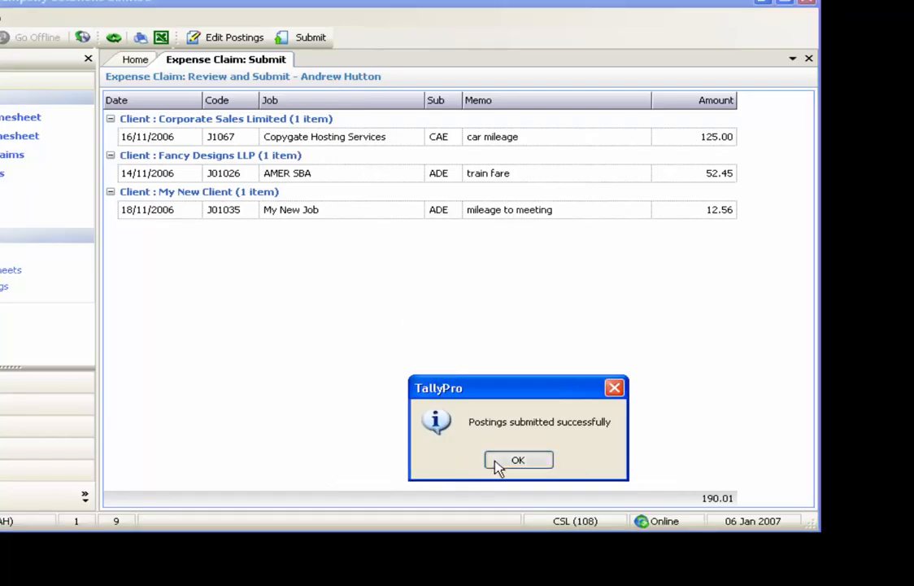
{"action": "left_click", "coordinate": [497, 465]}
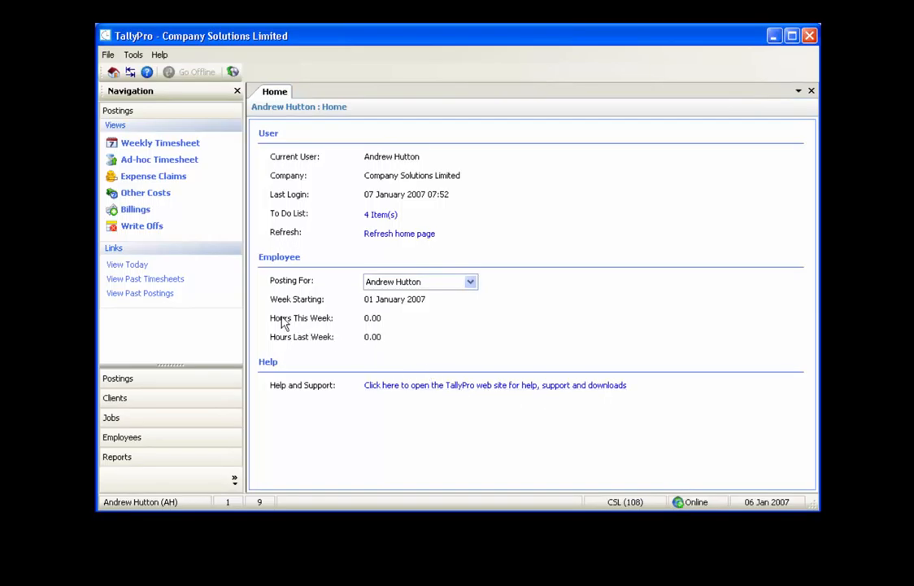
Step: Open the Other Costs postings and start a new entry dated 12/12/2006
{"action": "left_click", "coordinate": [151, 198]}
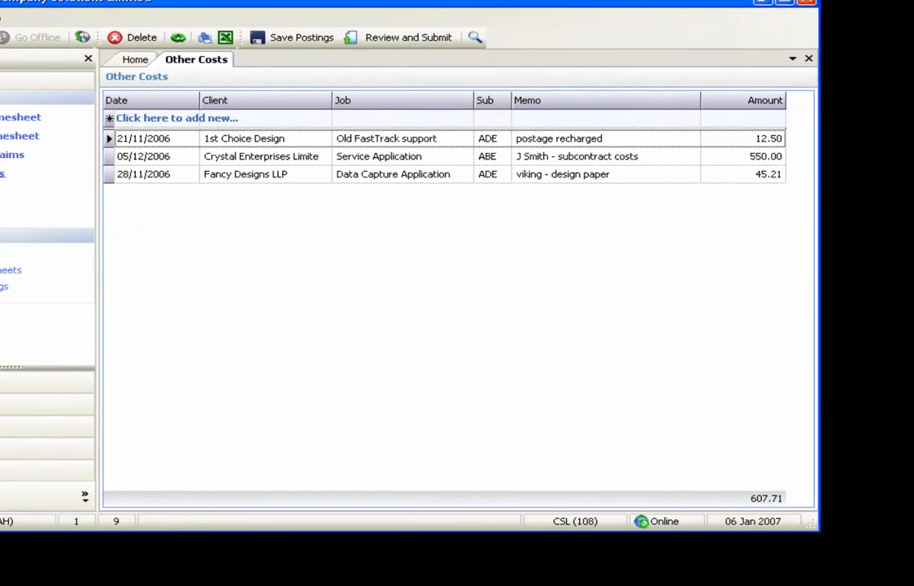
{"action": "left_click", "coordinate": [190, 120]}
{"action": "left_click", "coordinate": [52, 140]}
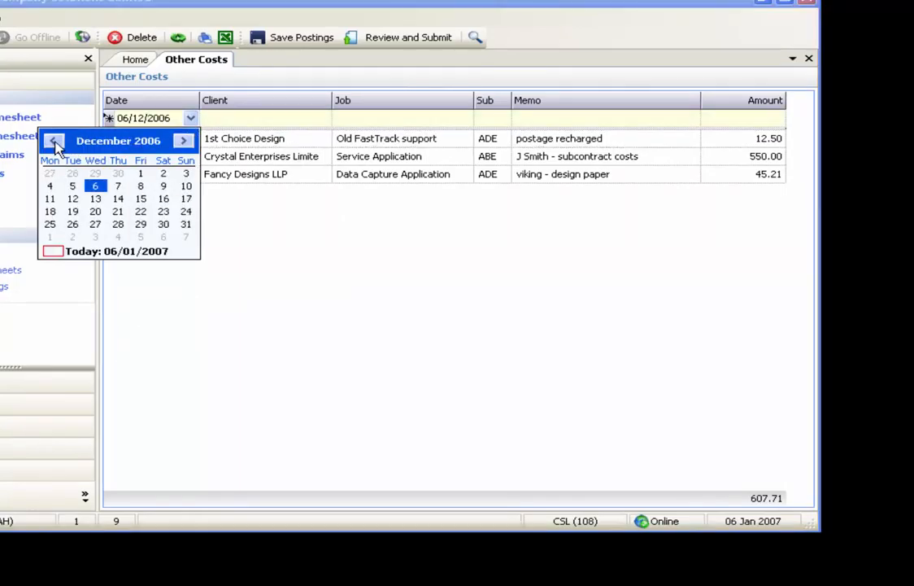
{"action": "left_click", "coordinate": [72, 198]}
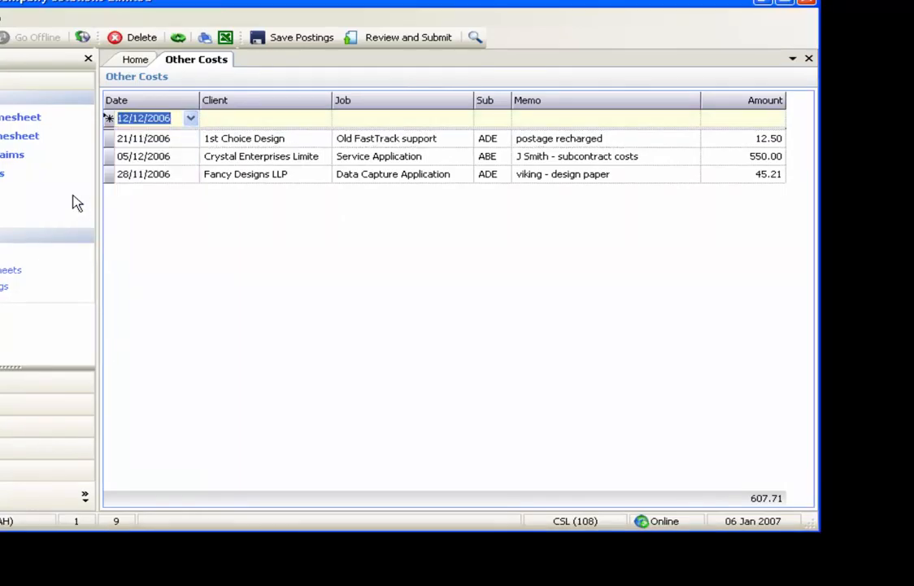
{"action": "key", "text": "Tab"}
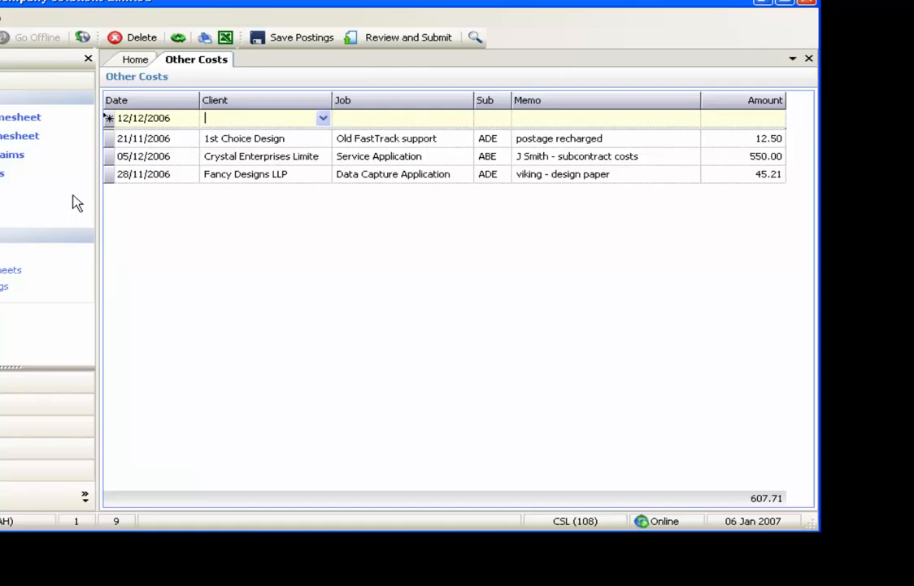
Step: Set the new other-cost entry's client to My New Client and its job to My New Job
{"action": "left_click", "coordinate": [323, 119]}
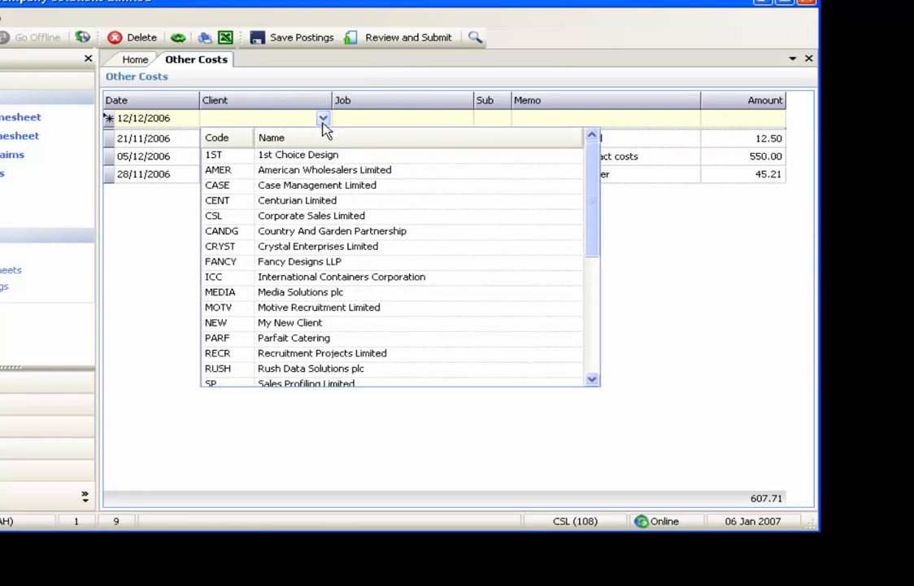
{"action": "left_click", "coordinate": [310, 323]}
{"action": "key", "text": "Tab"}
{"action": "left_click", "coordinate": [464, 119]}
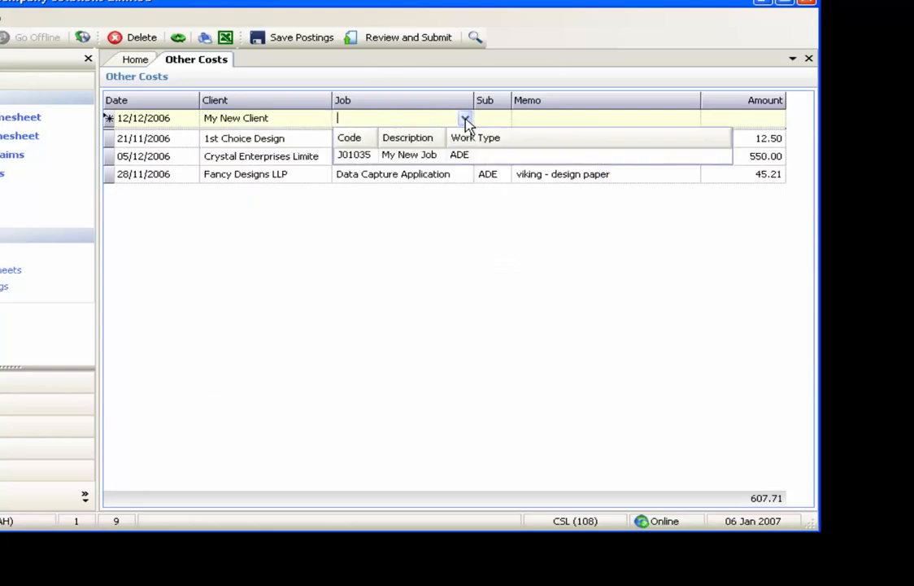
{"action": "left_click", "coordinate": [459, 154]}
{"action": "key", "text": "Tab"}
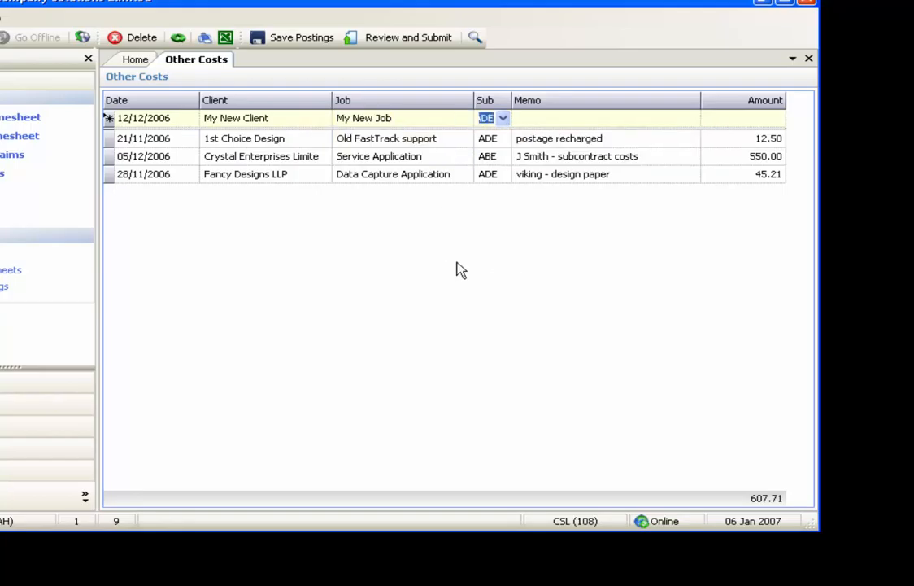
Step: Complete the other-cost entry with the memo "telephone recharge" and an amount of 12.5, keeping the default sub code
{"action": "key", "text": "Tab"}
{"action": "type", "text": "telephone recharge"}
{"action": "key", "text": "Tab"}
{"action": "type", "text": "12.5"}
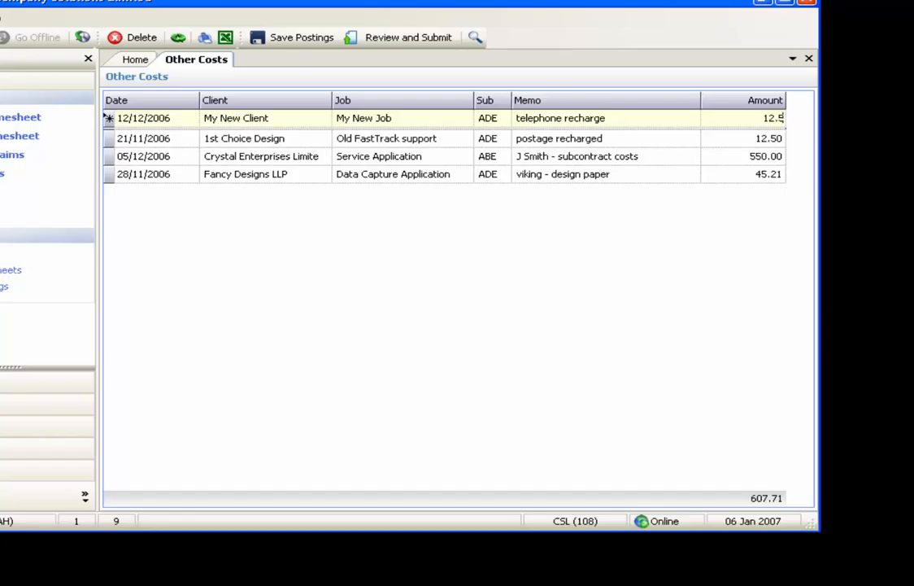
{"action": "key", "text": "Return"}
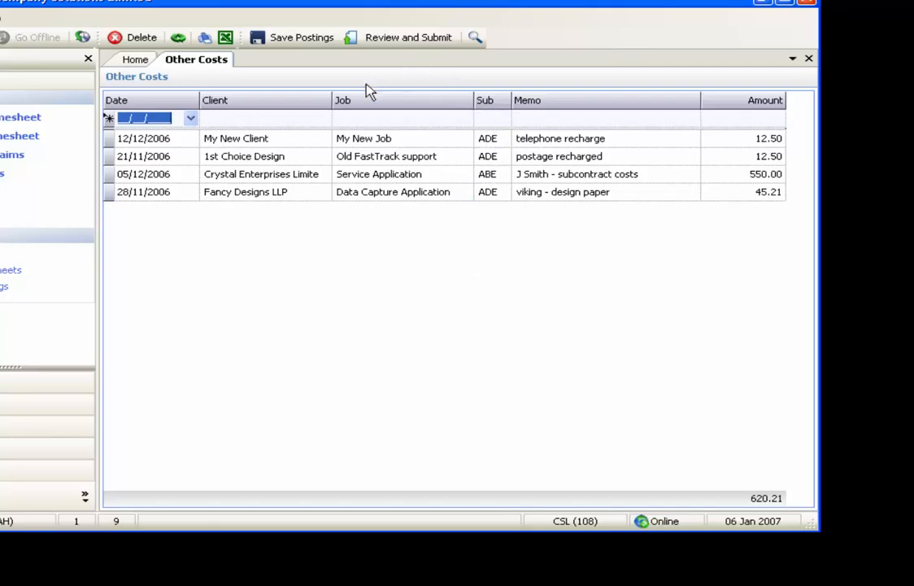
Step: Review the Other Costs postings and submit them, confirming the submission
{"action": "left_click", "coordinate": [379, 44]}
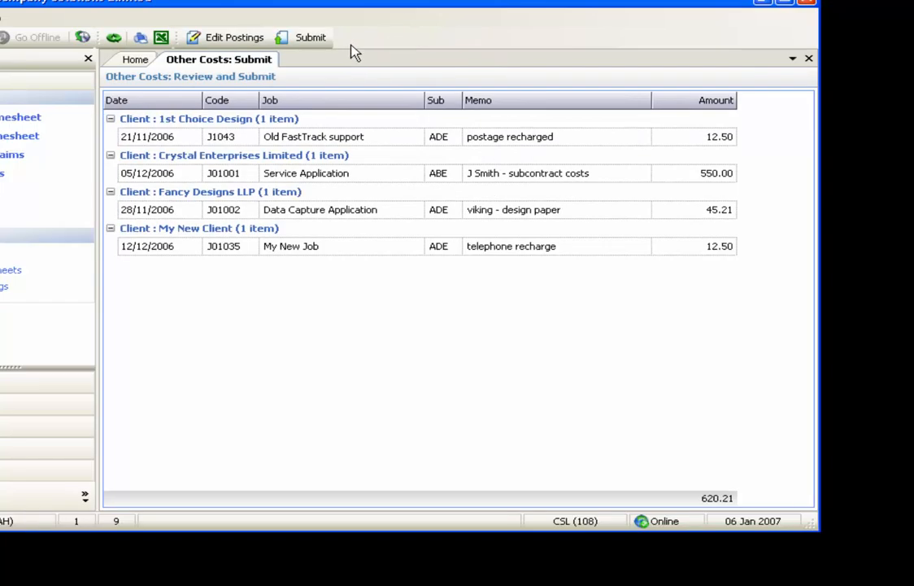
{"action": "left_click", "coordinate": [311, 41]}
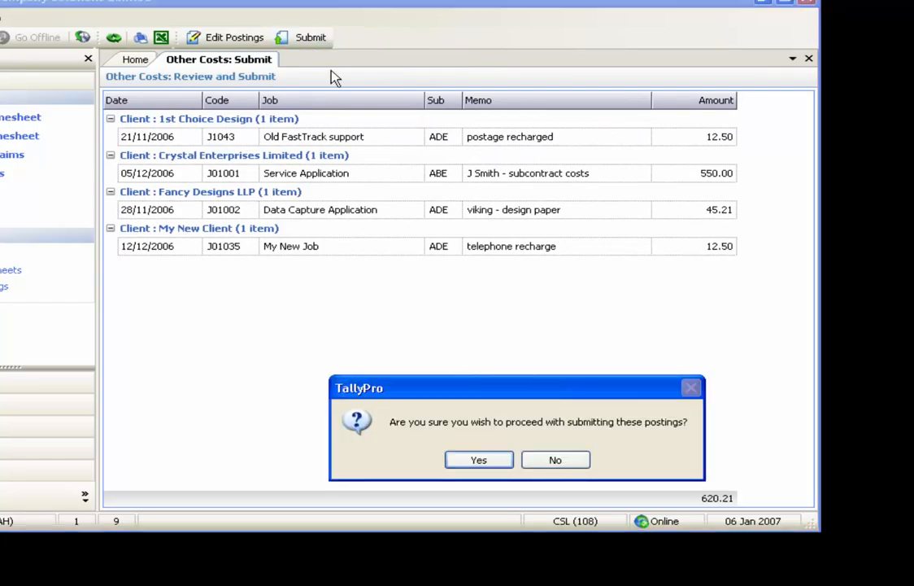
{"action": "left_click", "coordinate": [492, 462]}
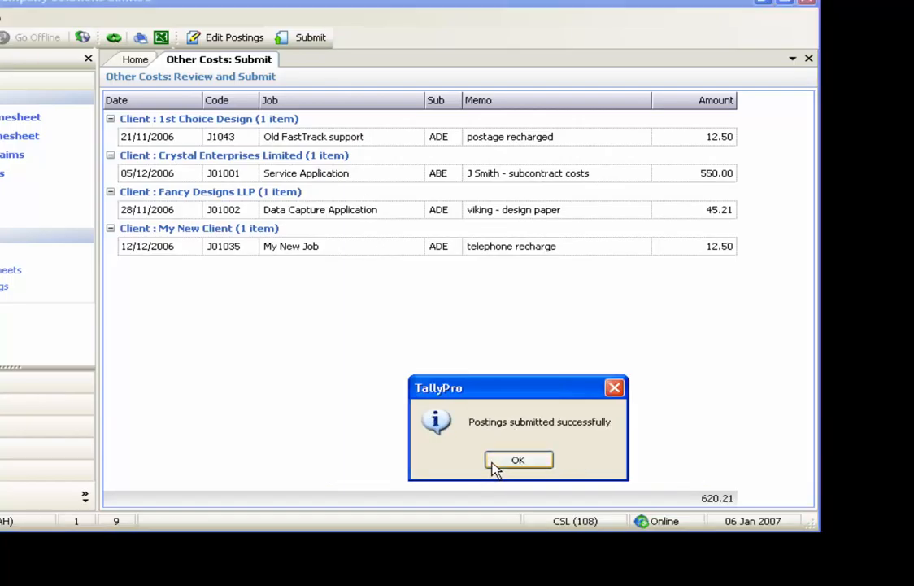
{"action": "left_click", "coordinate": [499, 465]}
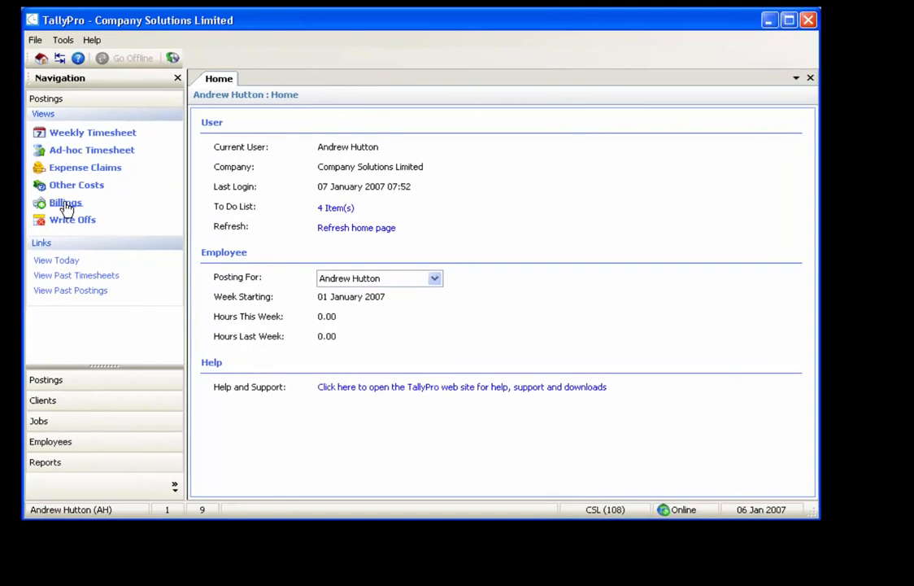
Step: Open the Billings postings and start a new entry dated 31/12/2006
{"action": "left_click", "coordinate": [135, 209]}
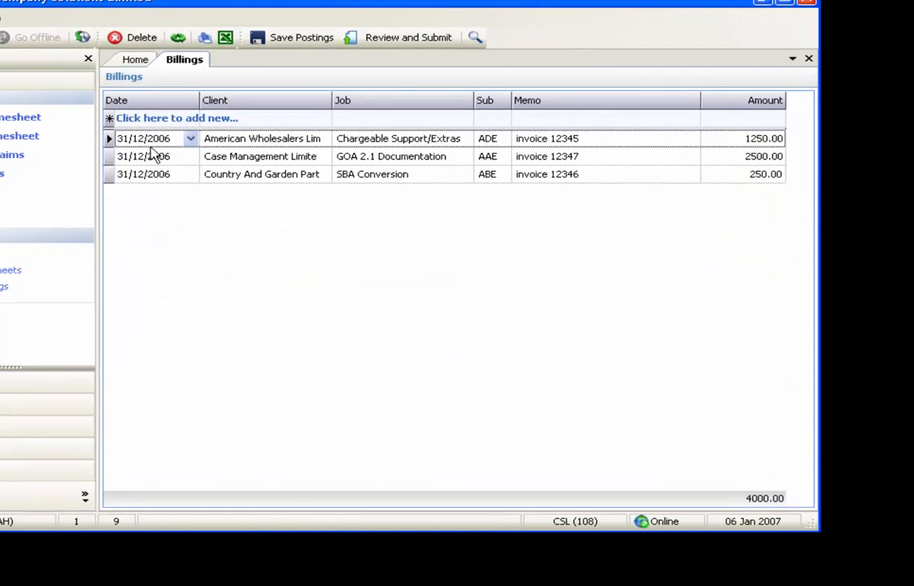
{"action": "left_click", "coordinate": [189, 120]}
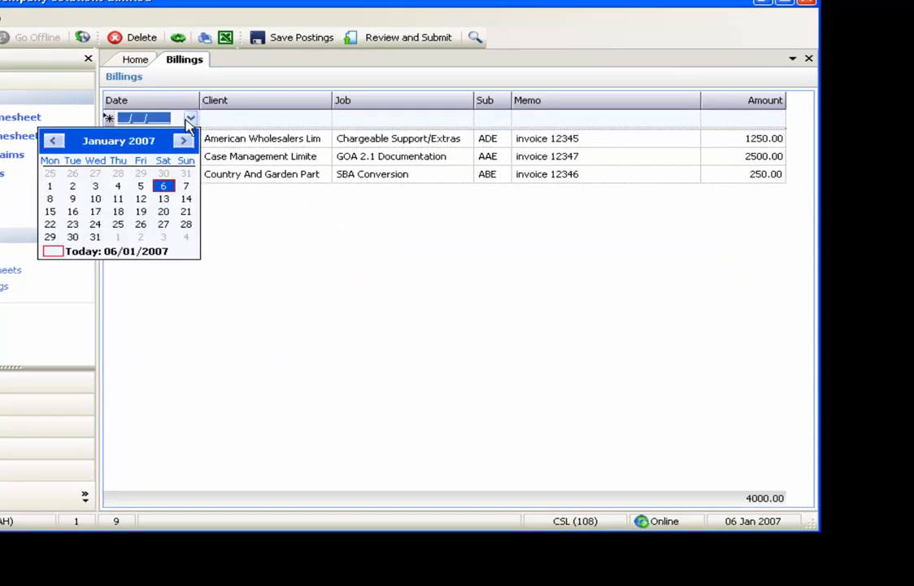
{"action": "left_click", "coordinate": [61, 143]}
{"action": "left_click", "coordinate": [185, 226]}
{"action": "key", "text": "Tab"}
Step: Assign the new billing entry to client Motive Recruitment Limited and job SBA Construction
{"action": "left_click", "coordinate": [323, 119]}
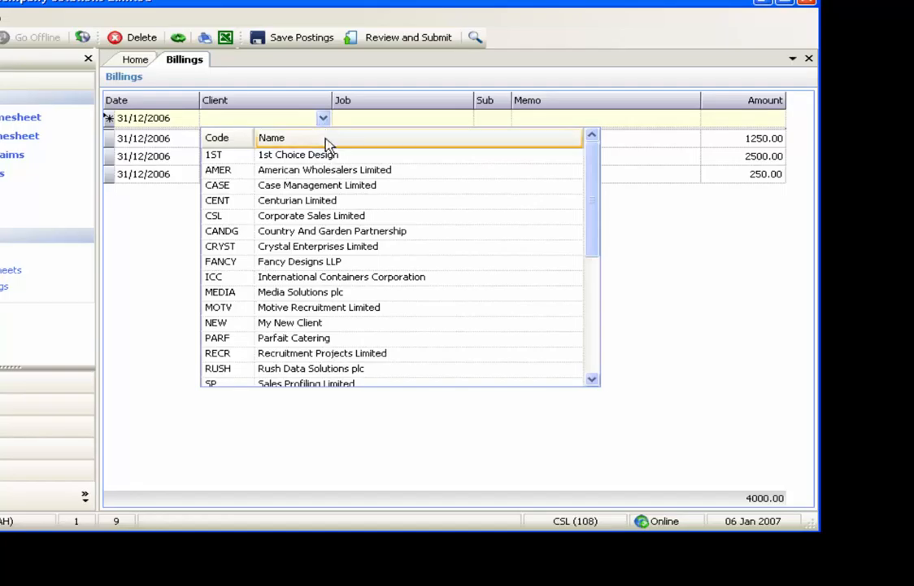
{"action": "left_click", "coordinate": [323, 309]}
{"action": "key", "text": "Tab"}
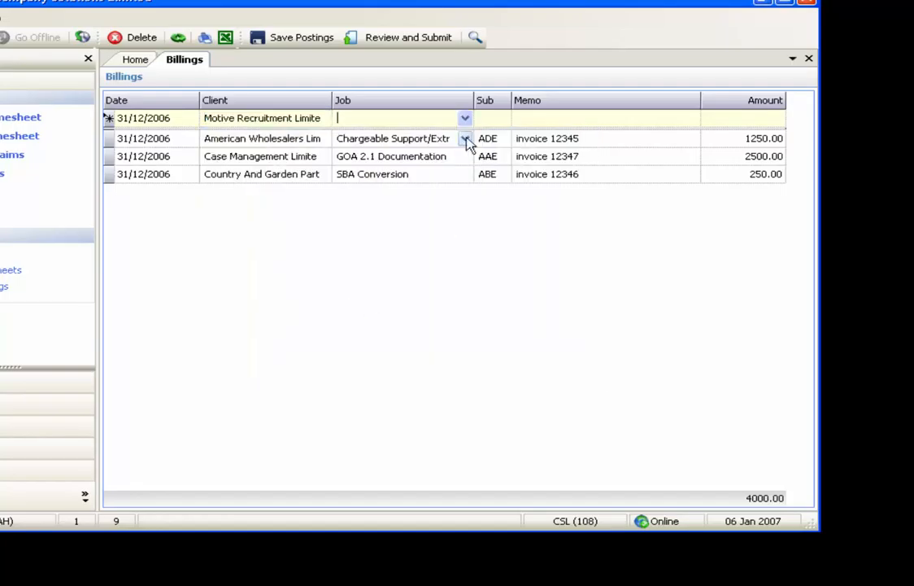
{"action": "left_click", "coordinate": [464, 120]}
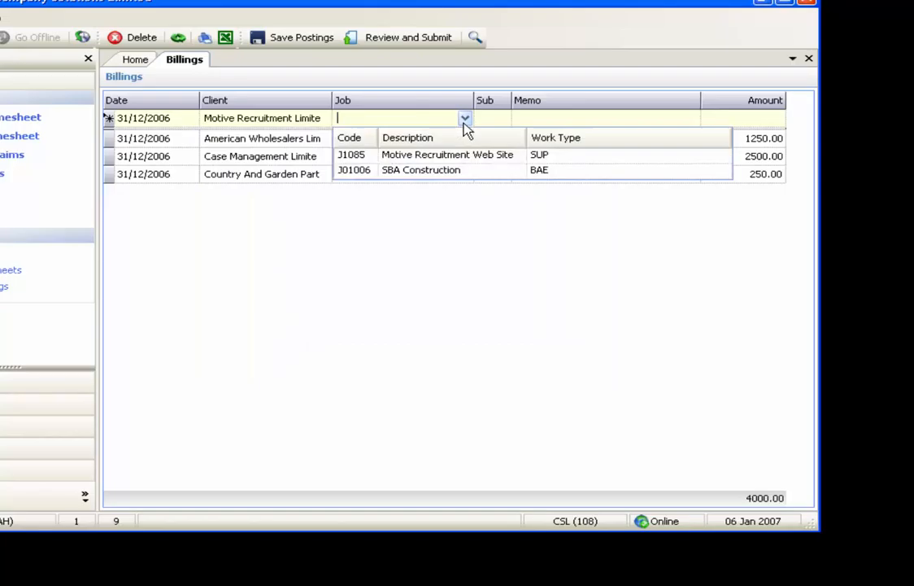
{"action": "left_click", "coordinate": [438, 171]}
{"action": "key", "text": "Tab"}
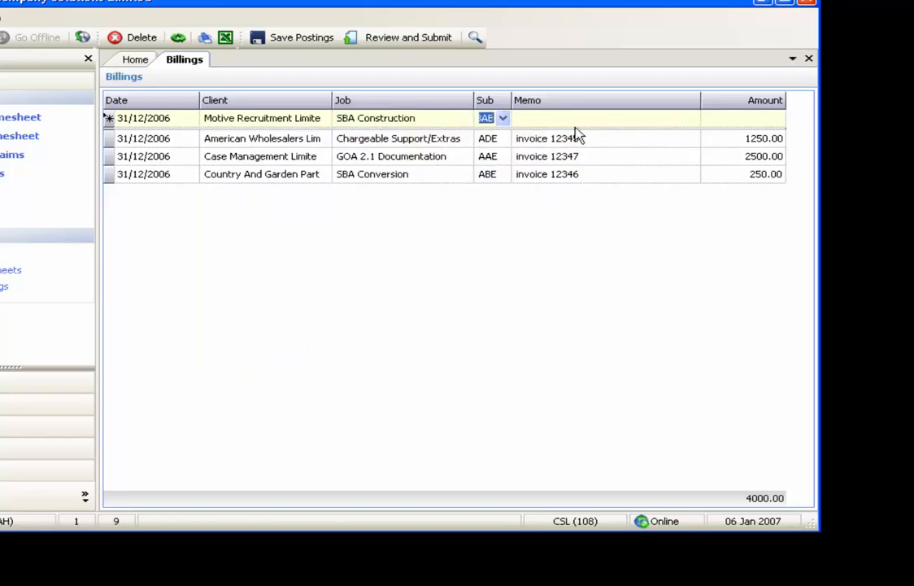
Step: Complete the billing entry with the memo "invoice 12348" and an amount of 1000, keeping the default sub code
{"action": "key", "text": "Tab"}
{"action": "type", "text": "invoi"}
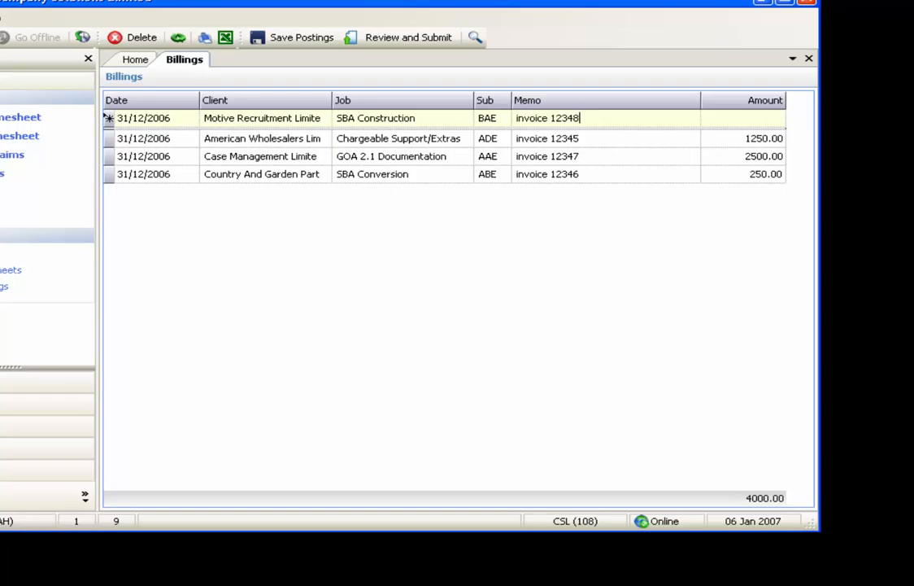
{"action": "key", "text": "Tab"}
{"action": "type", "text": "1"}
{"action": "key", "text": "Return"}
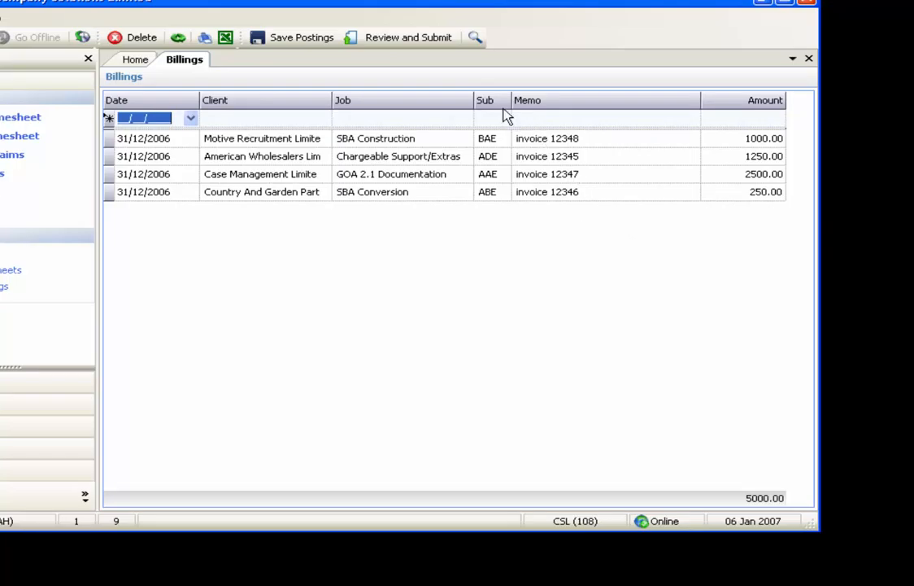
Step: Review the Billings postings and submit them, confirming the submission
{"action": "left_click", "coordinate": [409, 42]}
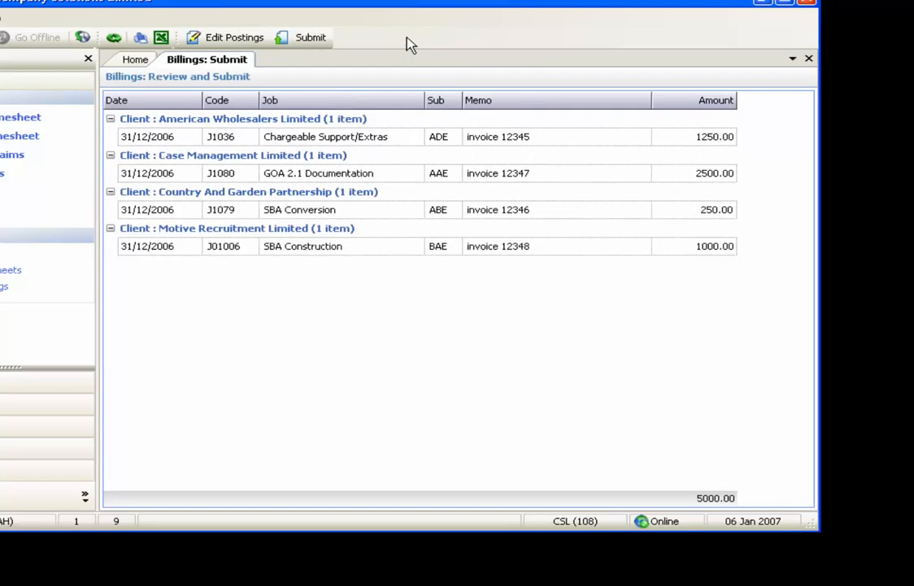
{"action": "left_click", "coordinate": [313, 39]}
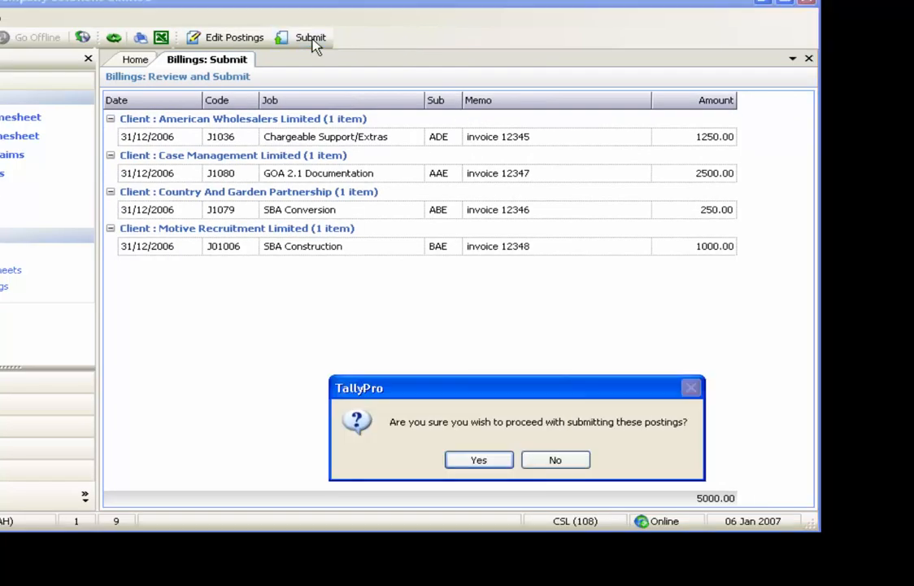
{"action": "left_click", "coordinate": [480, 460]}
{"action": "left_click", "coordinate": [502, 462]}
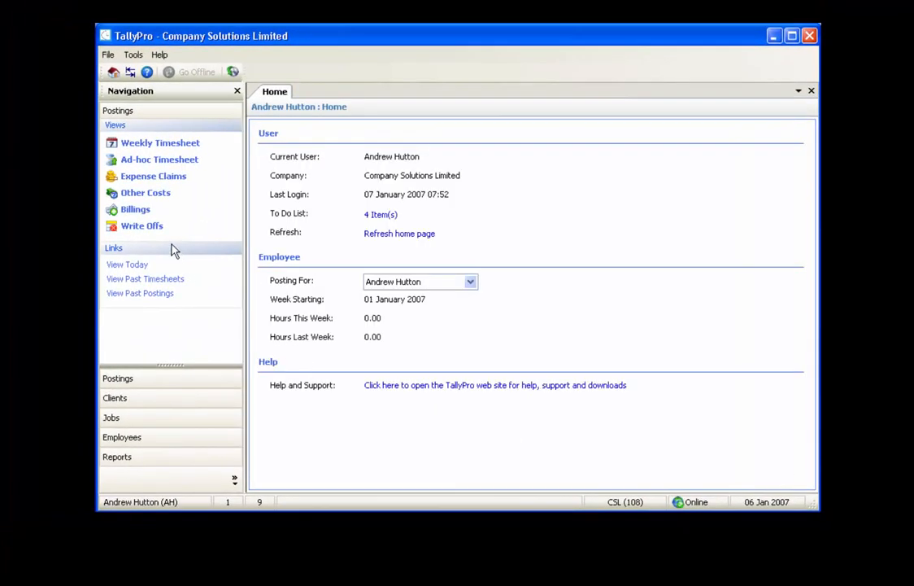
Step: Open the Write Offs postings and start a new entry dated 31/12/2006
{"action": "left_click", "coordinate": [146, 227]}
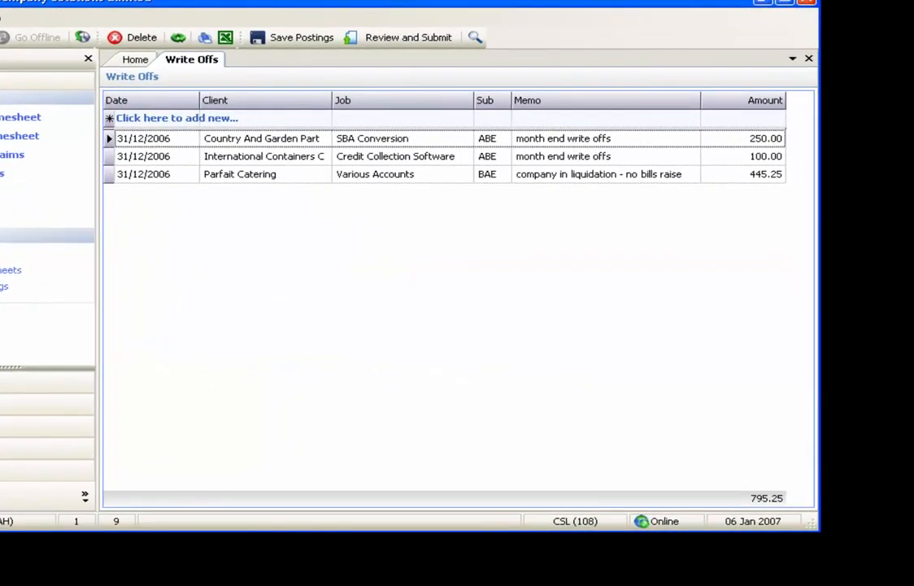
{"action": "left_click", "coordinate": [163, 118]}
{"action": "left_click", "coordinate": [189, 118]}
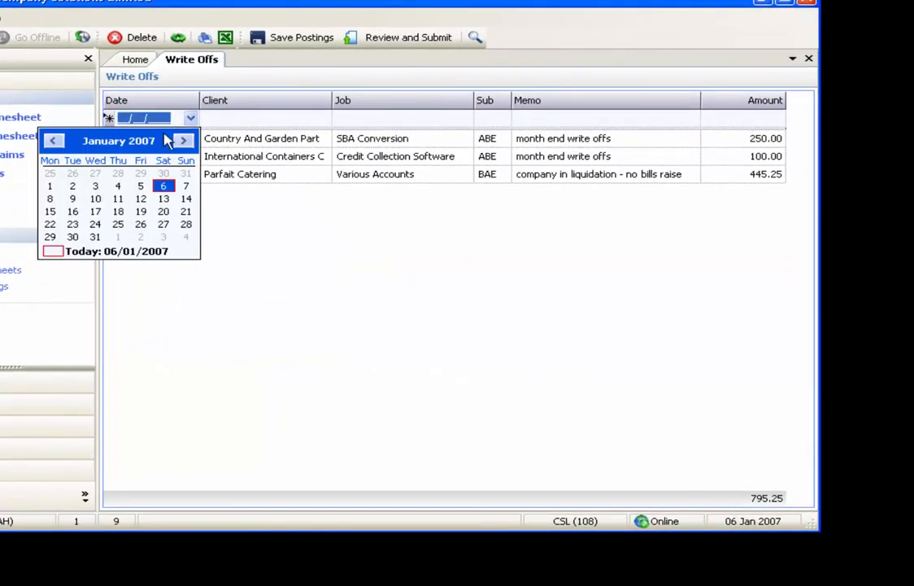
{"action": "left_click", "coordinate": [65, 143]}
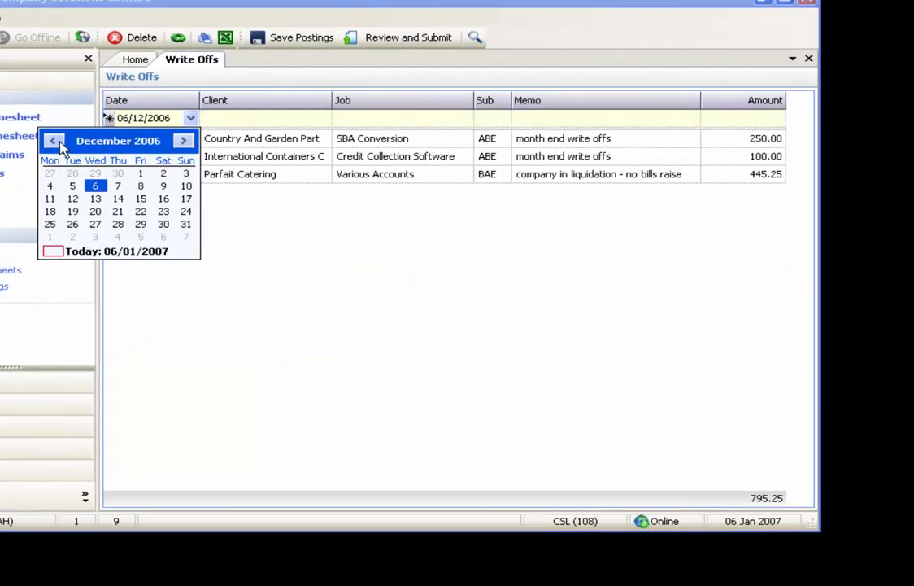
{"action": "left_click", "coordinate": [187, 227]}
{"action": "key", "text": "Tab"}
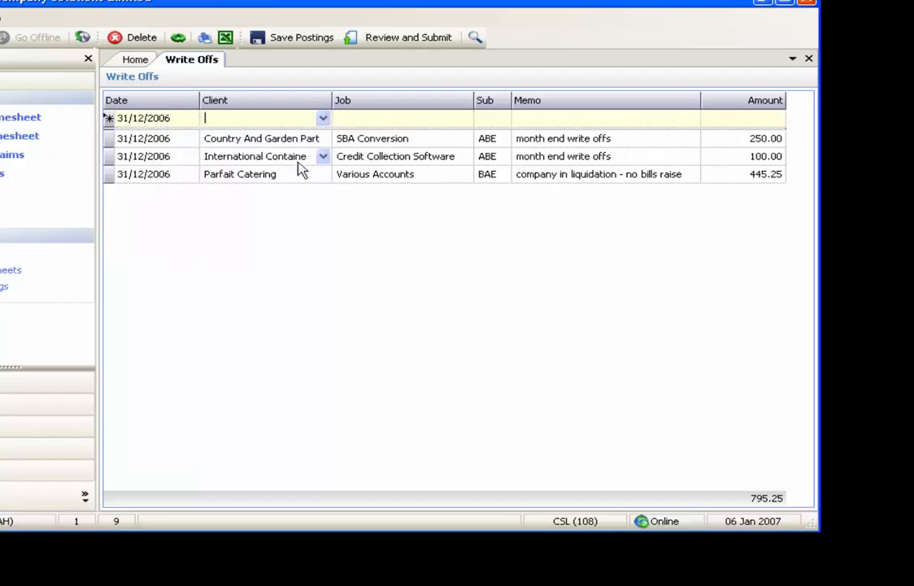
Step: Assign the new write-off entry to client Case Management Limited and job GLLA - Corporate Design, keeping the default sub code
{"action": "left_click", "coordinate": [322, 119]}
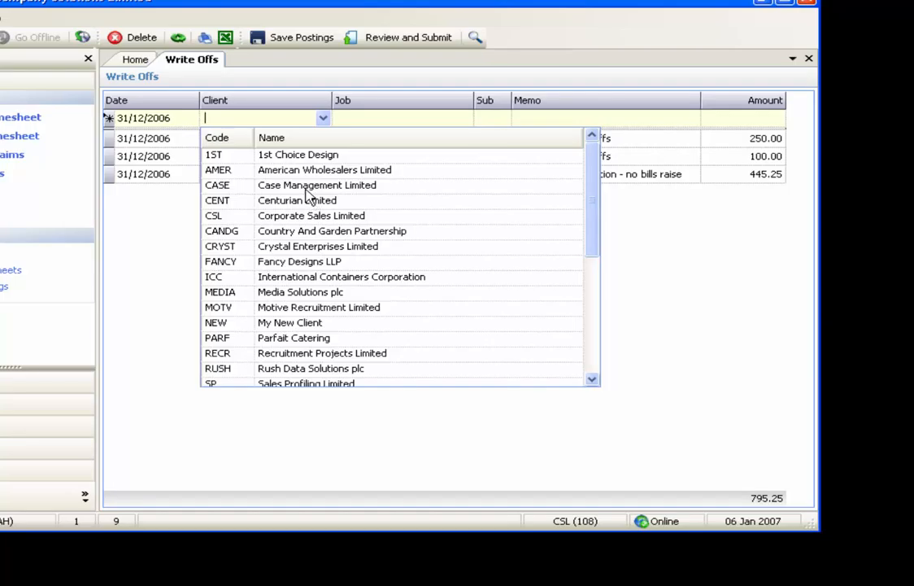
{"action": "left_click", "coordinate": [268, 185]}
{"action": "key", "text": "Tab"}
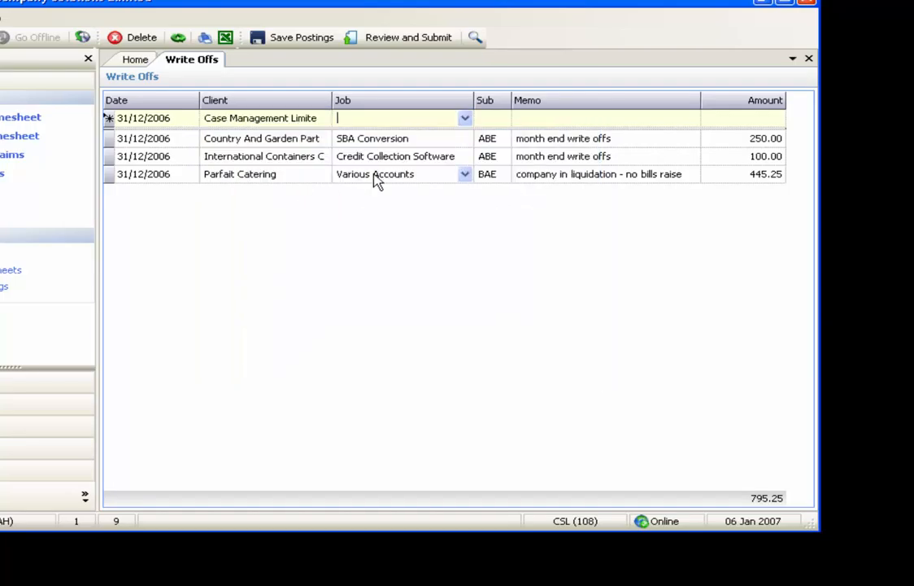
{"action": "left_click", "coordinate": [464, 119]}
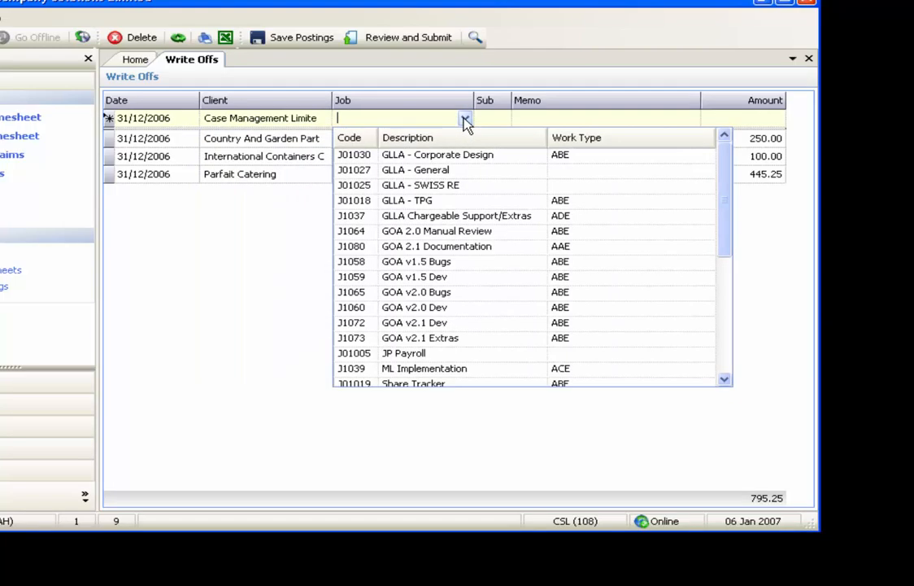
{"action": "left_click", "coordinate": [446, 156]}
{"action": "key", "text": "Tab"}
{"action": "key", "text": "Tab"}
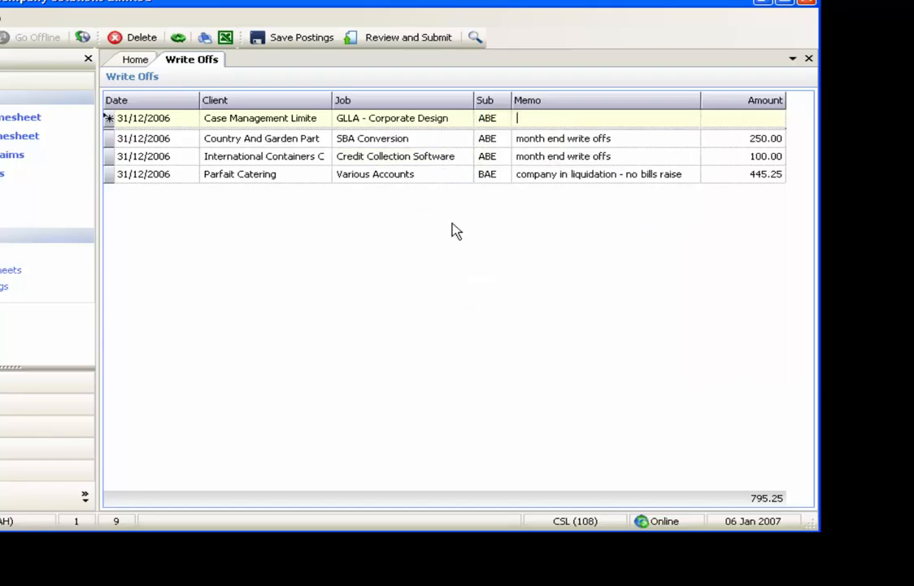
Step: Complete the write-off entry with the memo "unbillable costs" and an amount of 478.25
{"action": "type", "text": "unbillab"}
{"action": "key", "text": "Tab"}
{"action": "type", "text": "478.25"}
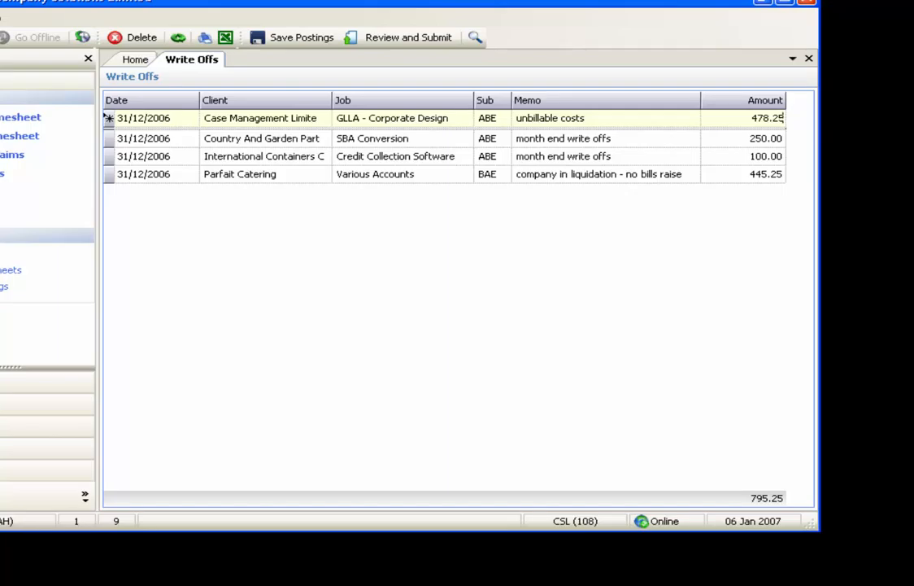
{"action": "key", "text": "Tab"}
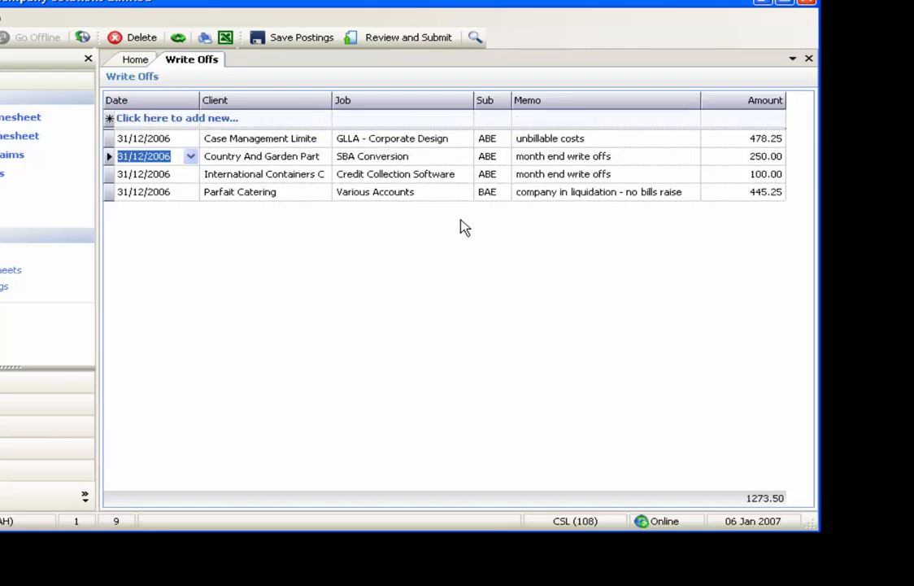
Step: Review the Write Offs postings and submit them, confirming the submission
{"action": "left_click", "coordinate": [428, 42]}
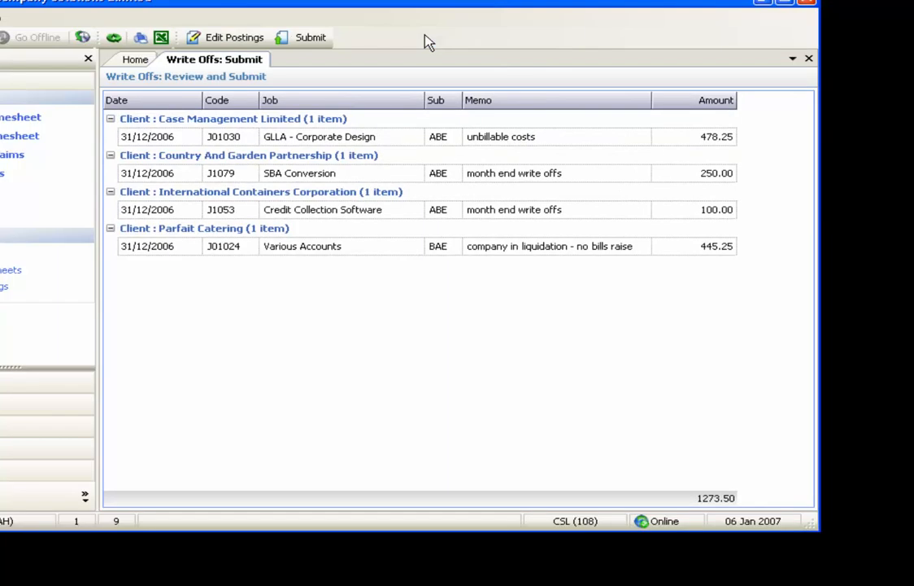
{"action": "left_click", "coordinate": [319, 45]}
{"action": "left_click", "coordinate": [477, 460]}
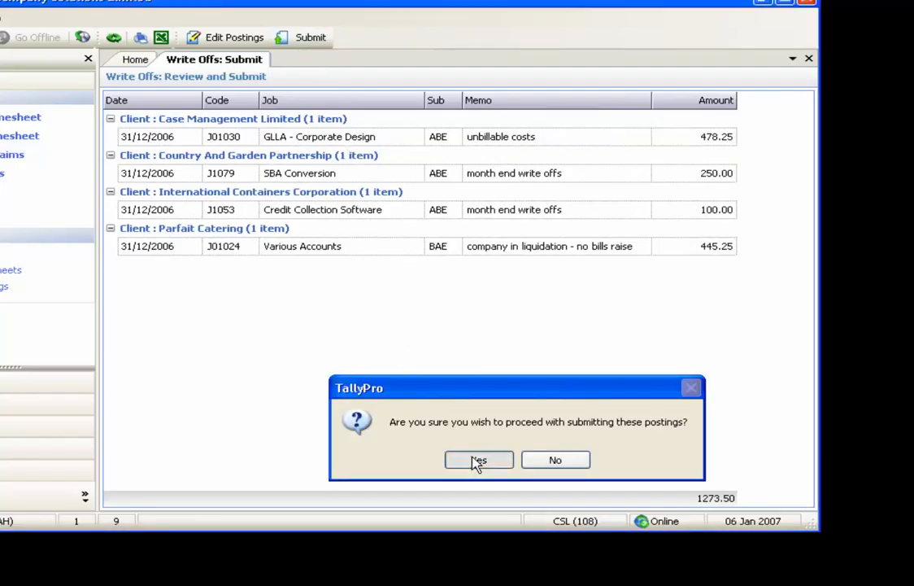
{"action": "left_click", "coordinate": [498, 462]}
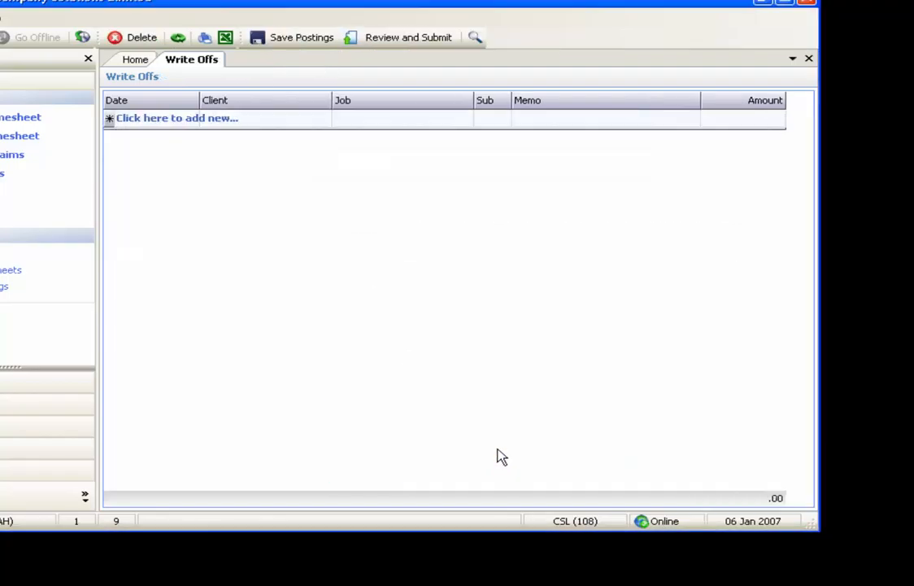